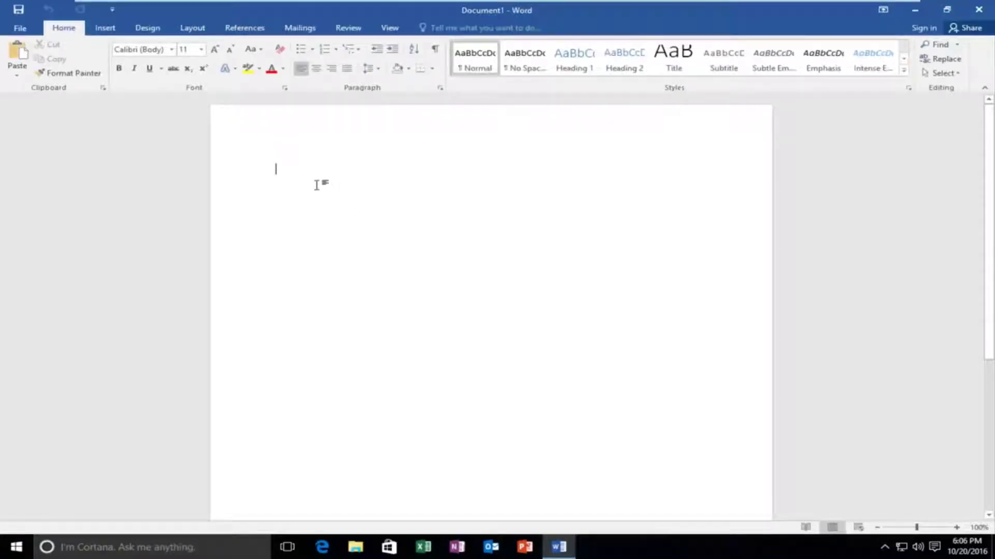
Type 'test' in the document and show the Print page with Microsoft Print to PDF as the printer
text(test)
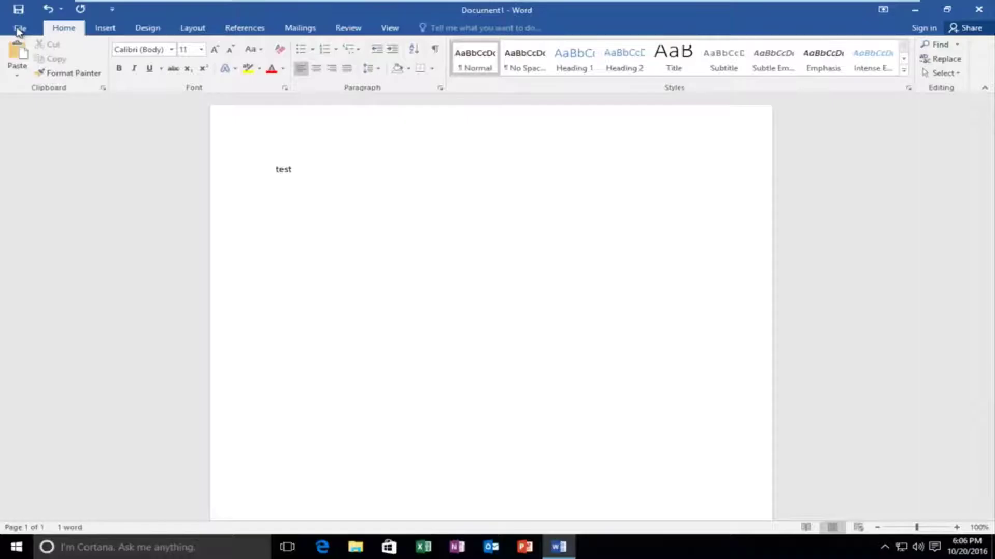
click(20, 30)
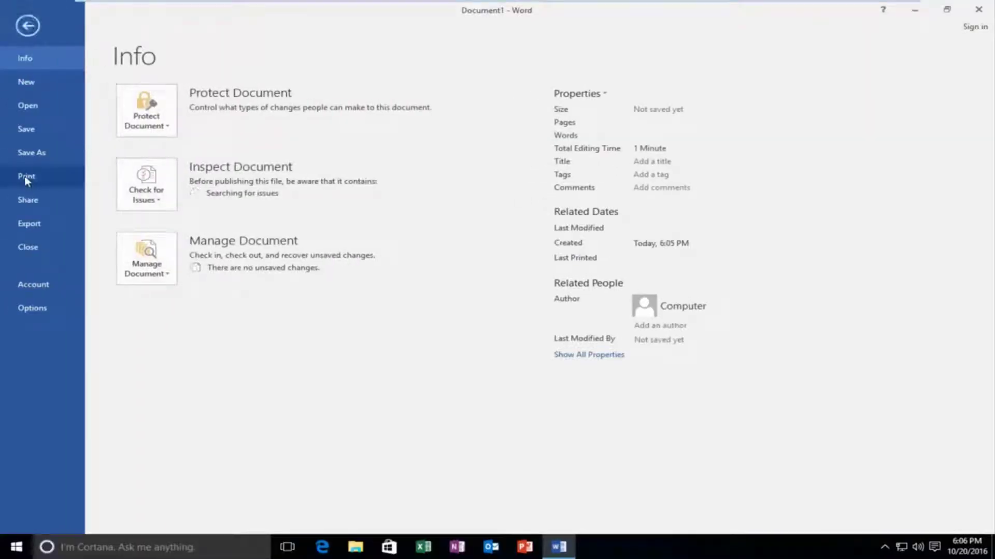
click(26, 178)
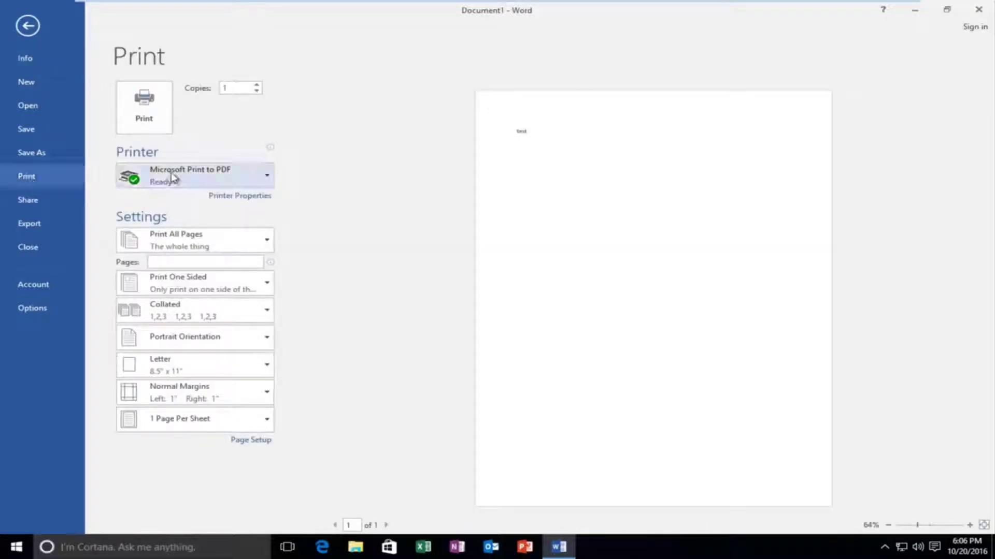
mouse_move(168, 178)
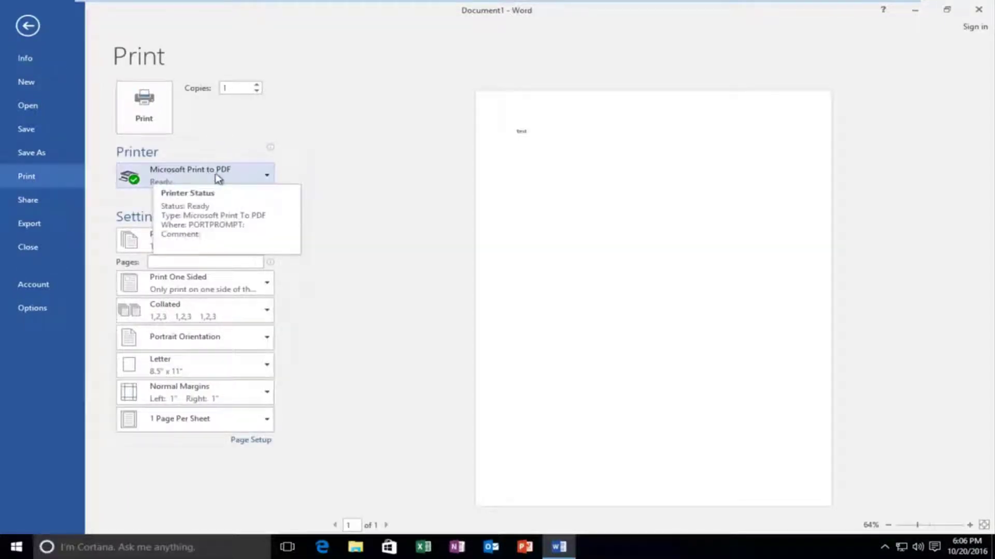
click(262, 176)
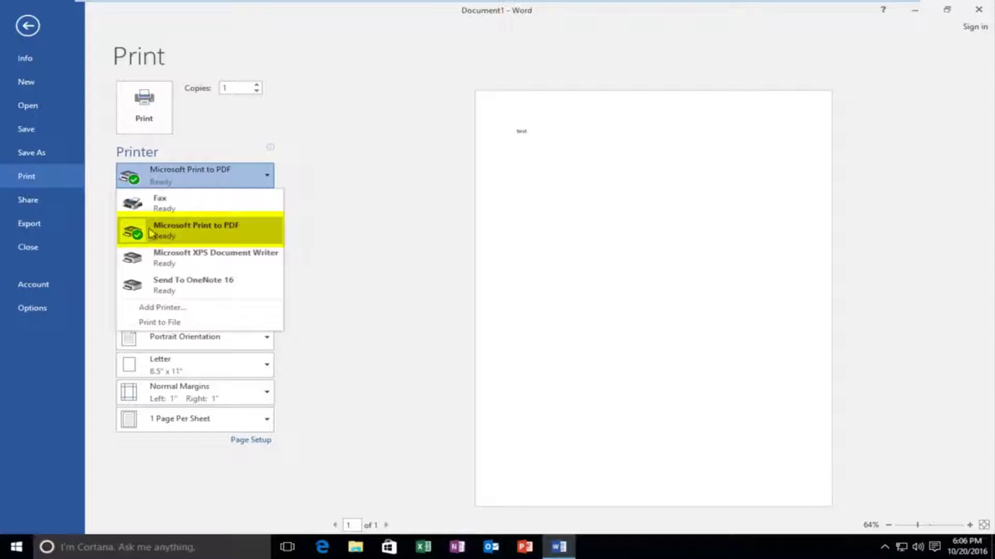
click(339, 230)
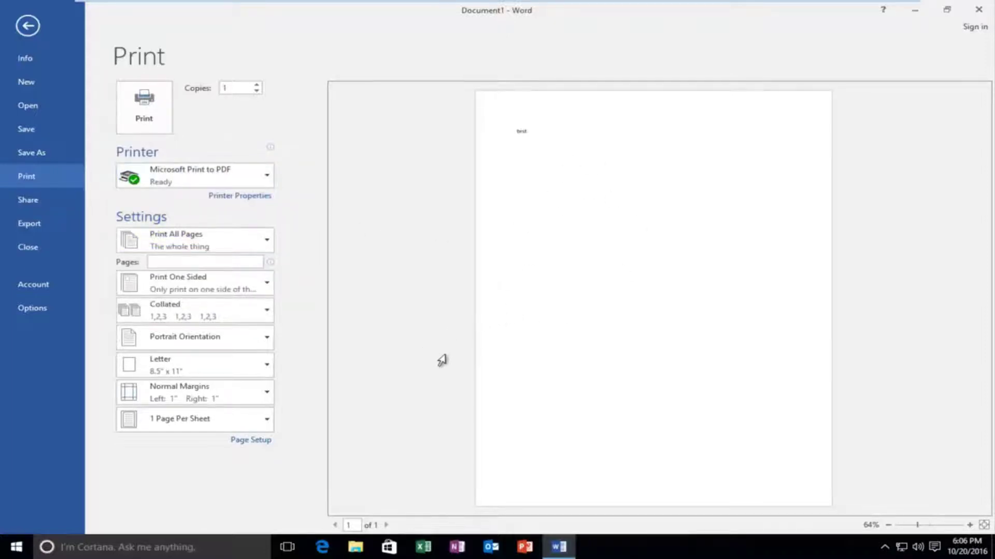
Print to a PDF file named 'word to pdf', keeping the PDF Document (*.pdf) type
click(149, 114)
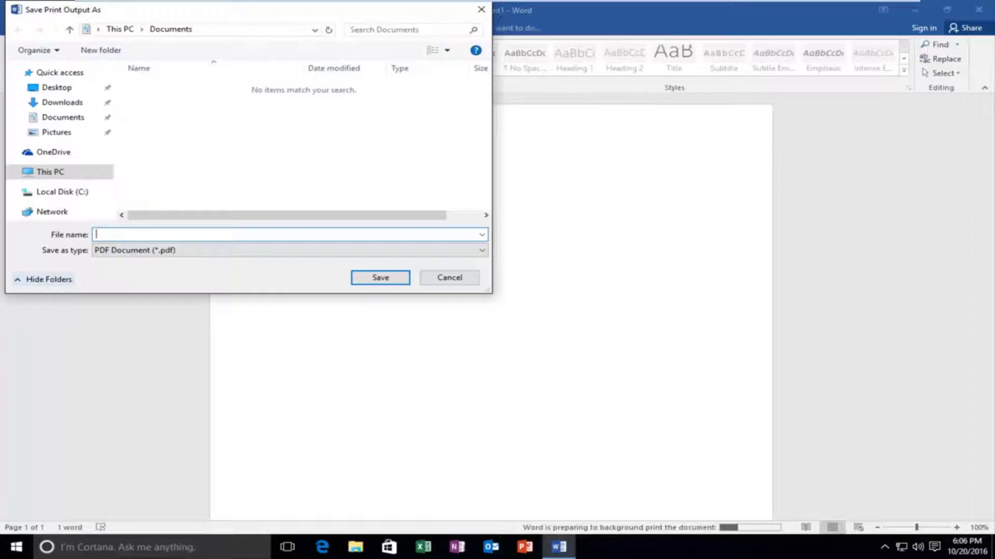
text(word to pdf)
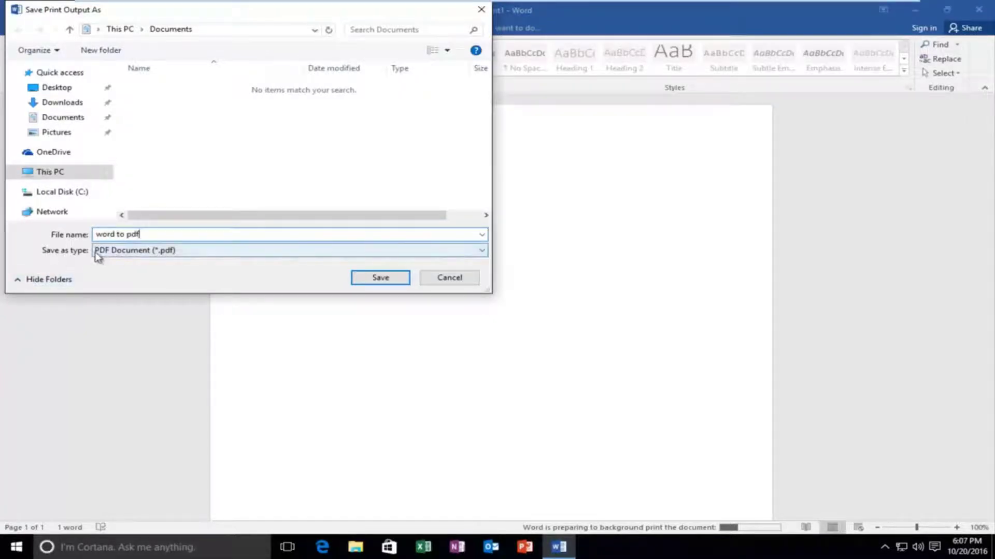
drag(205, 6, 452, 101)
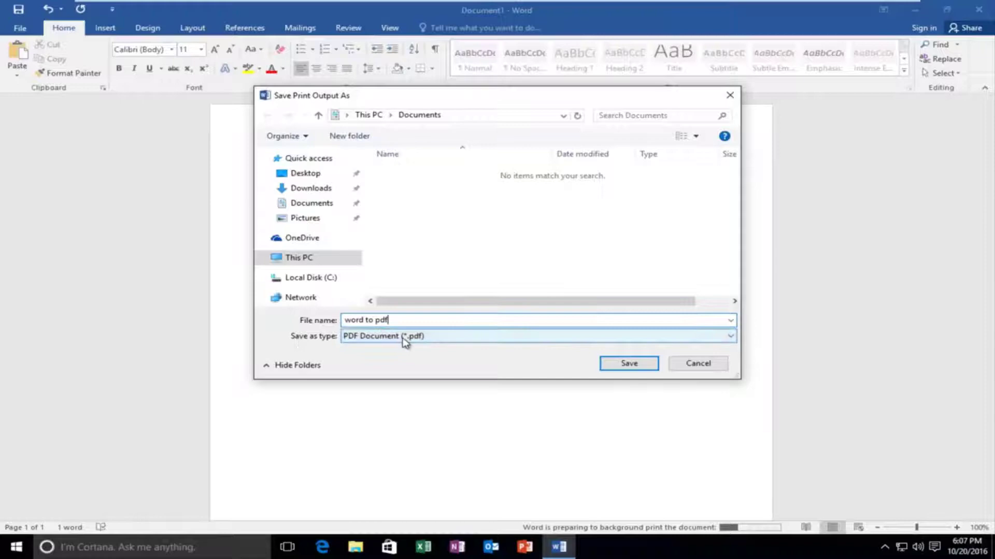
click(730, 338)
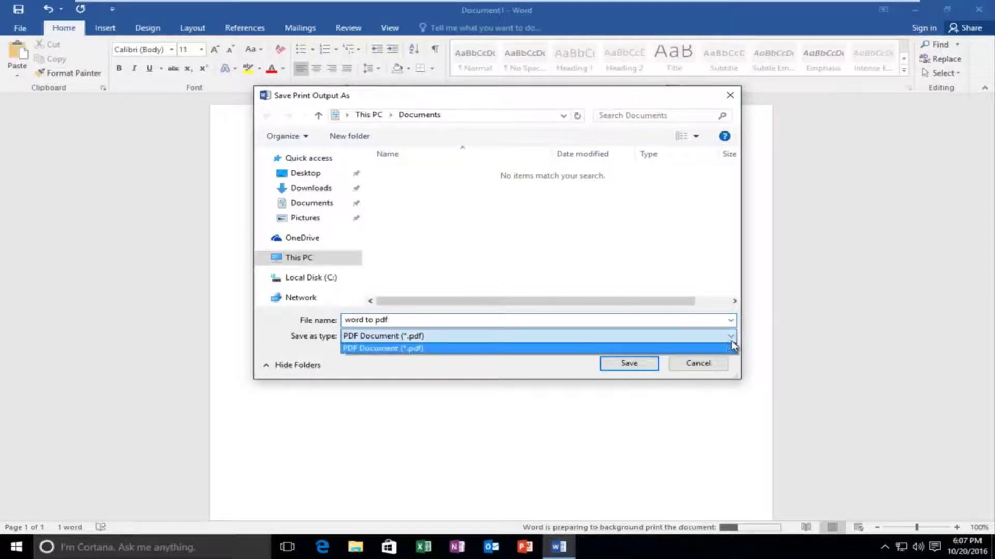
click(313, 344)
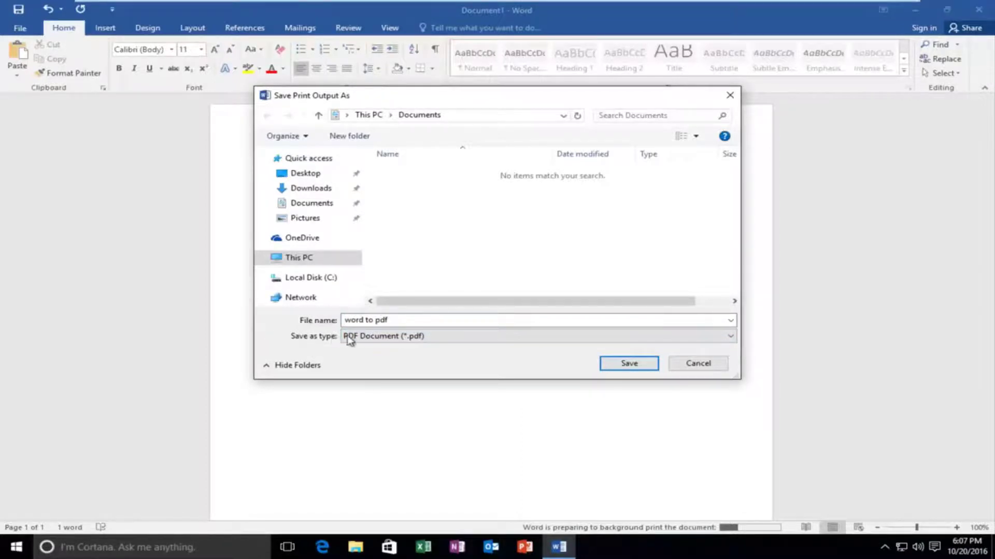
click(362, 338)
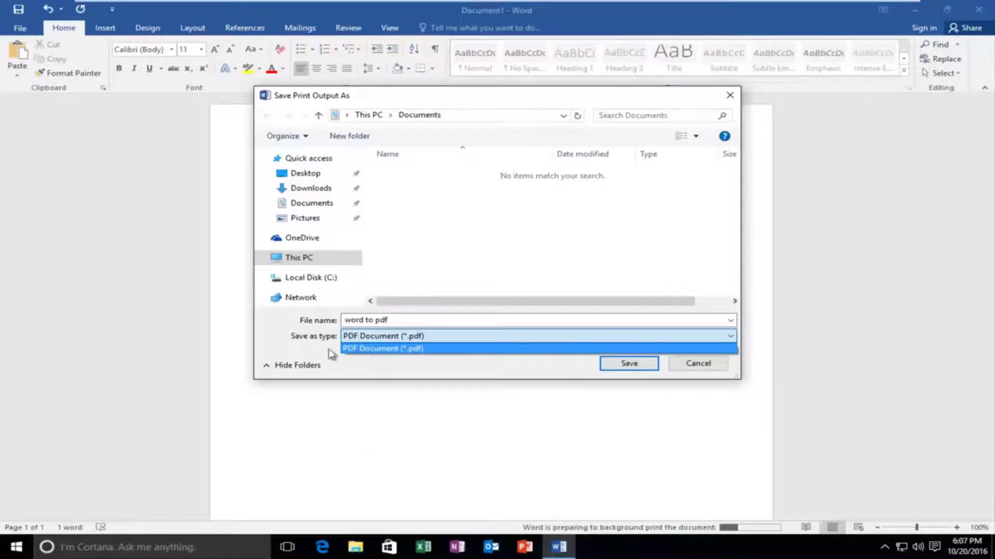
click(299, 345)
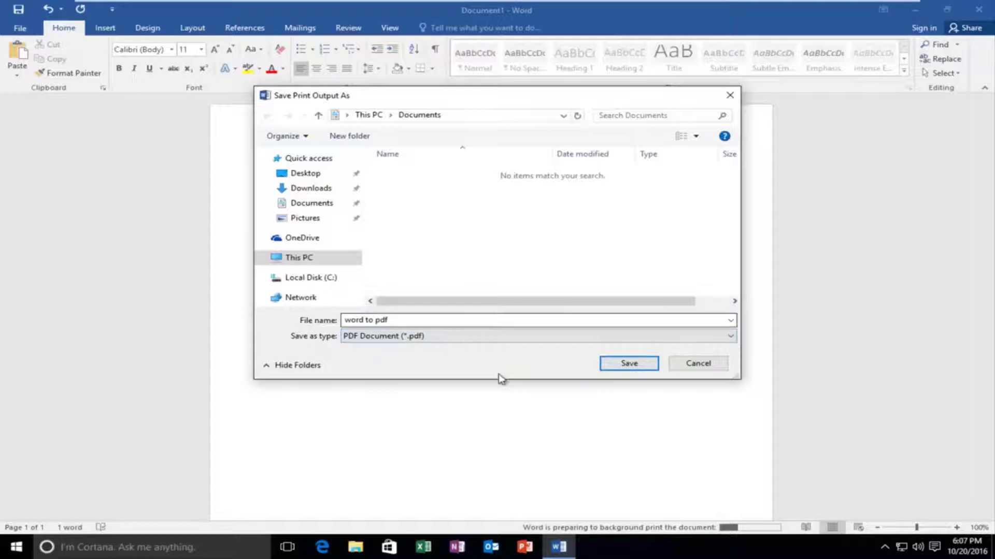
click(621, 367)
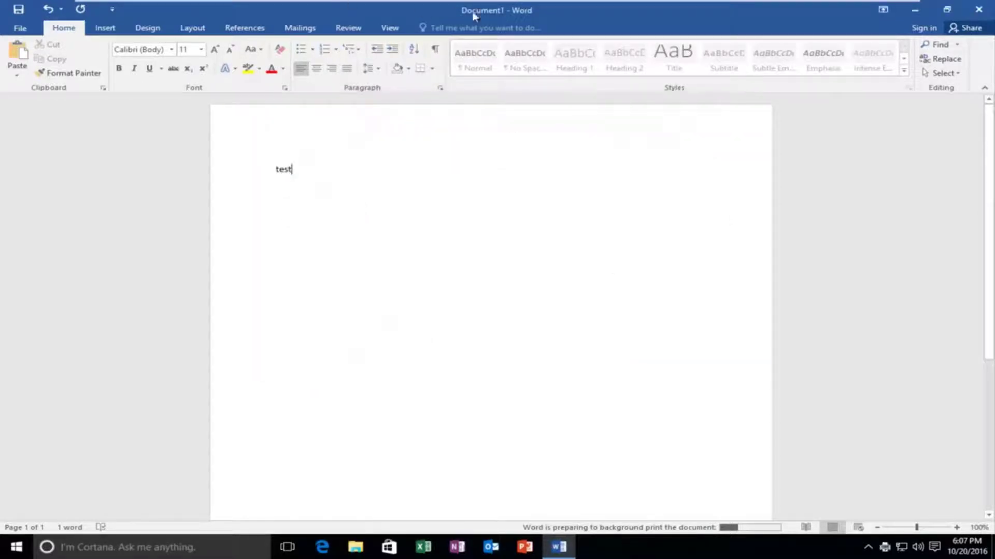
Minimize Word, then search Start for 'documents' and open the Documents folder
click(912, 11)
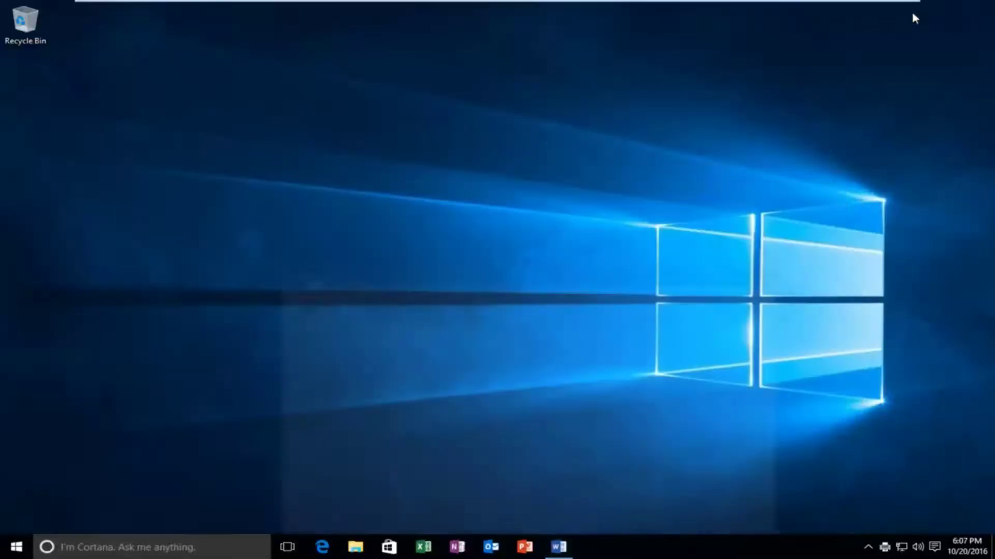
click(12, 554)
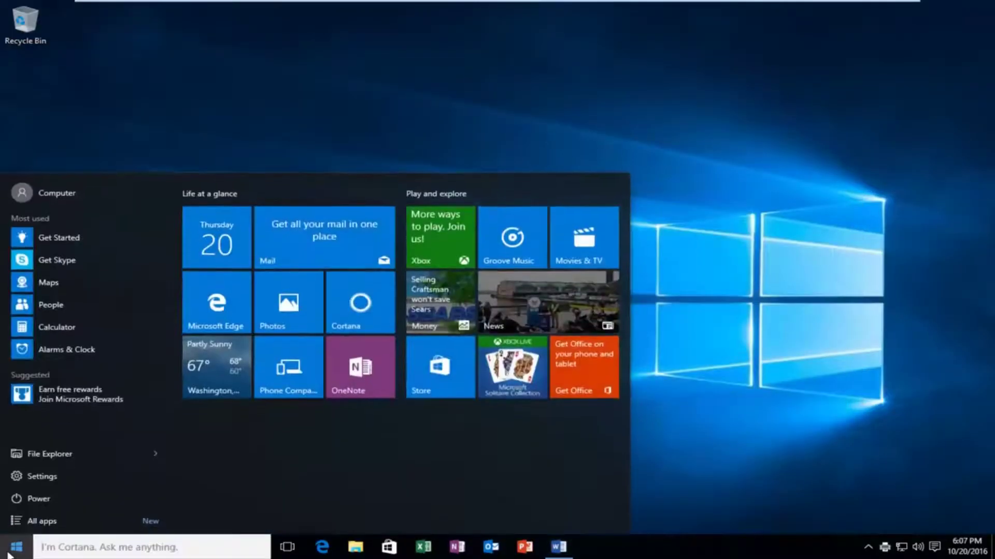
text(di)
key(BackSpace)
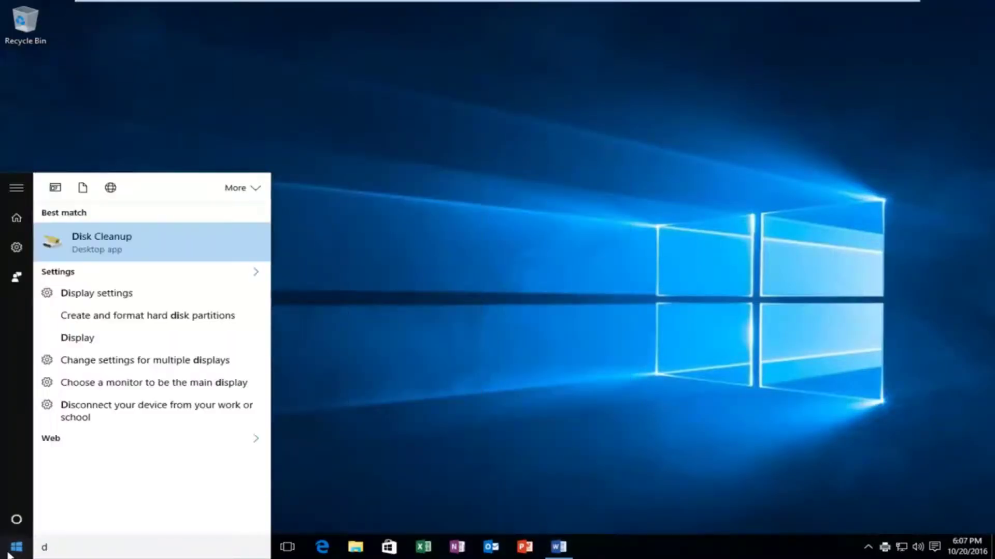
text(ocuments)
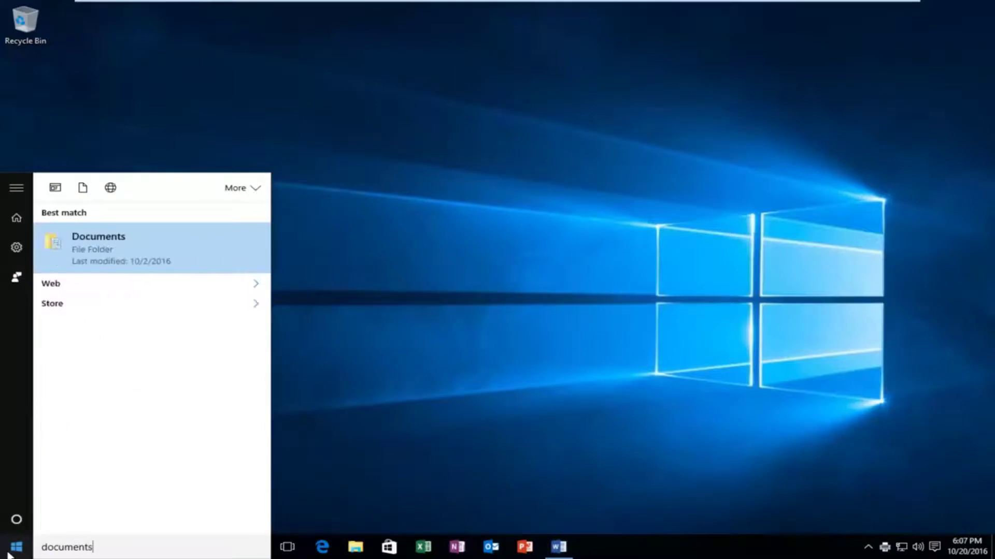
click(96, 248)
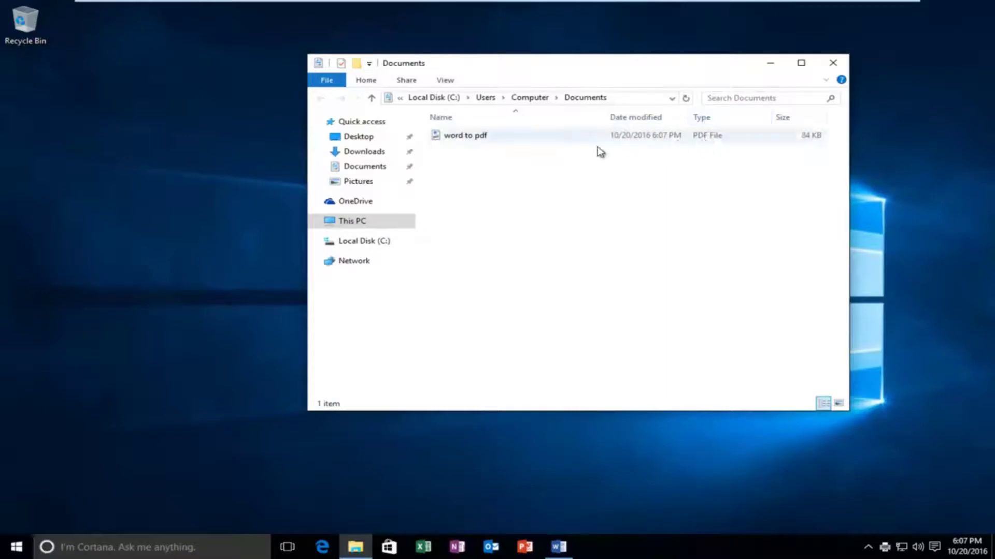
Open the 'word to pdf' file from Documents in Microsoft Edge
double_click(454, 138)
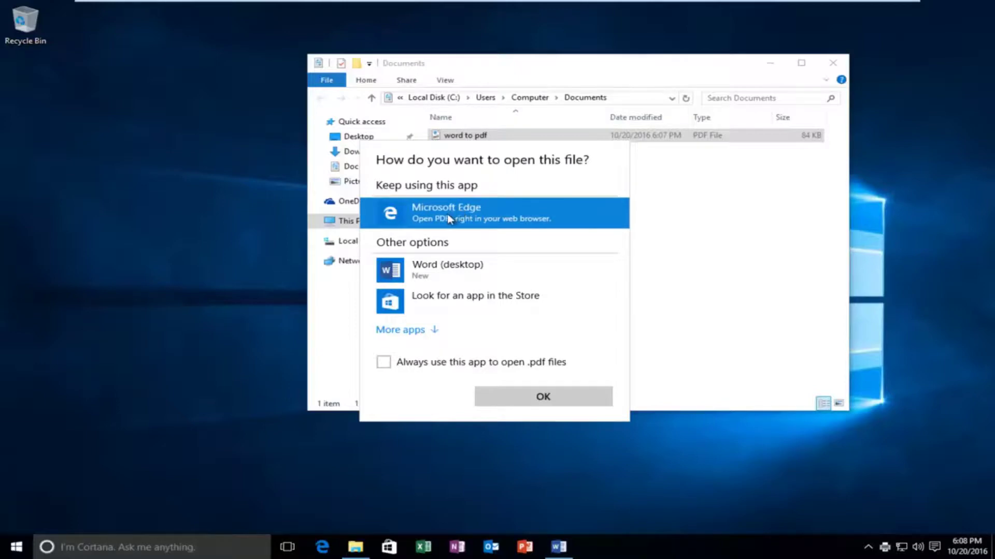
double_click(413, 222)
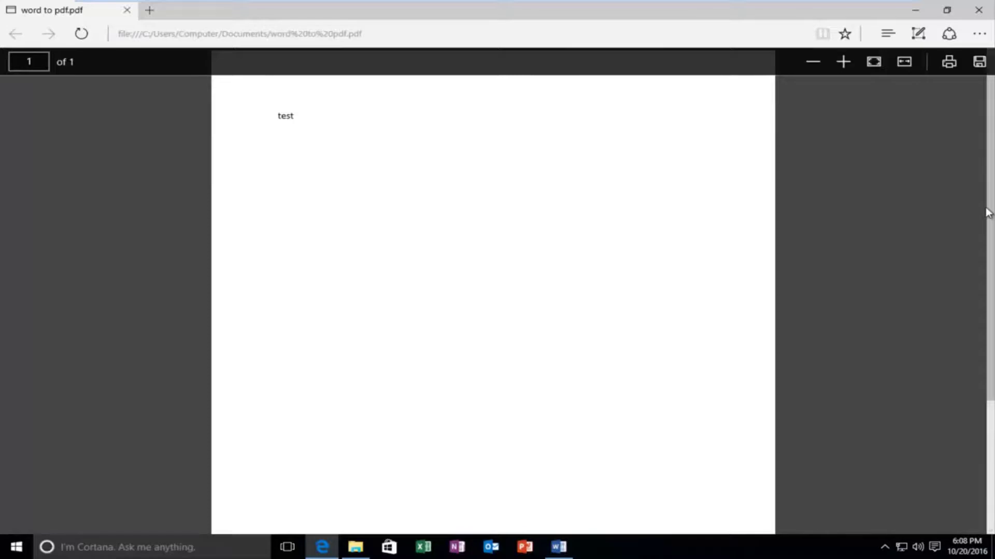
scroll(901, 309, down, 2)
scroll(891, 323, up, 2)
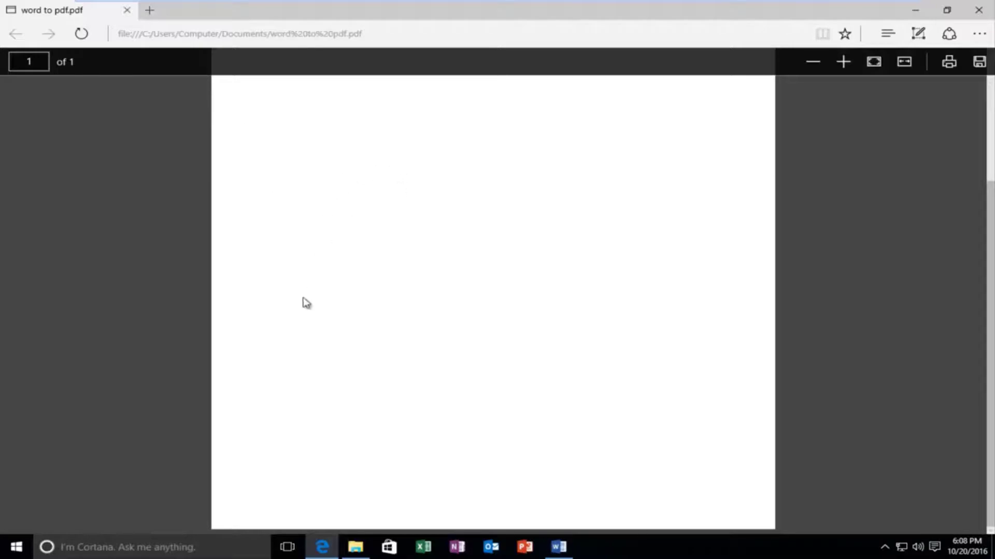
Close Edge and the Documents window, then launch Snipping Tool from Start search
click(978, 10)
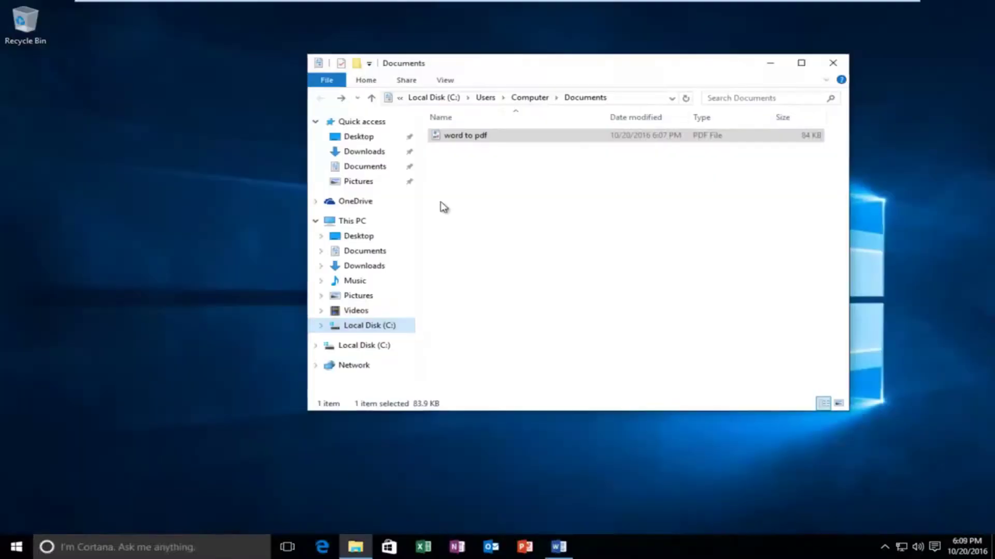
click(832, 62)
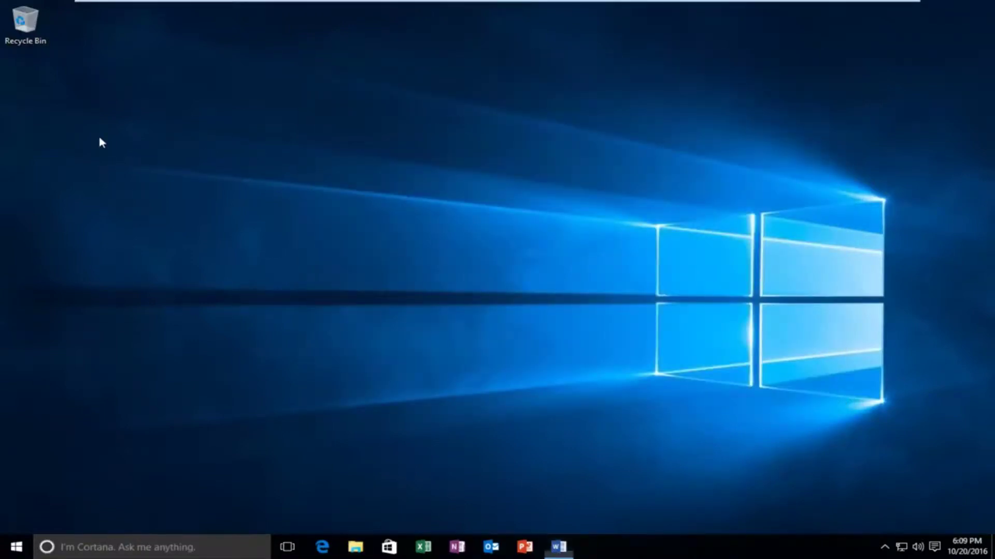
click(3, 551)
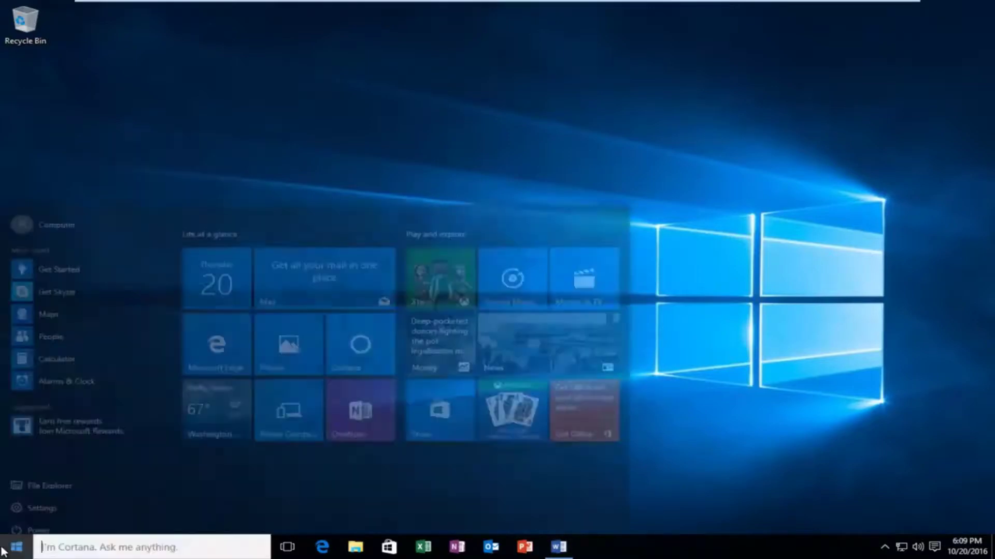
text(sniping)
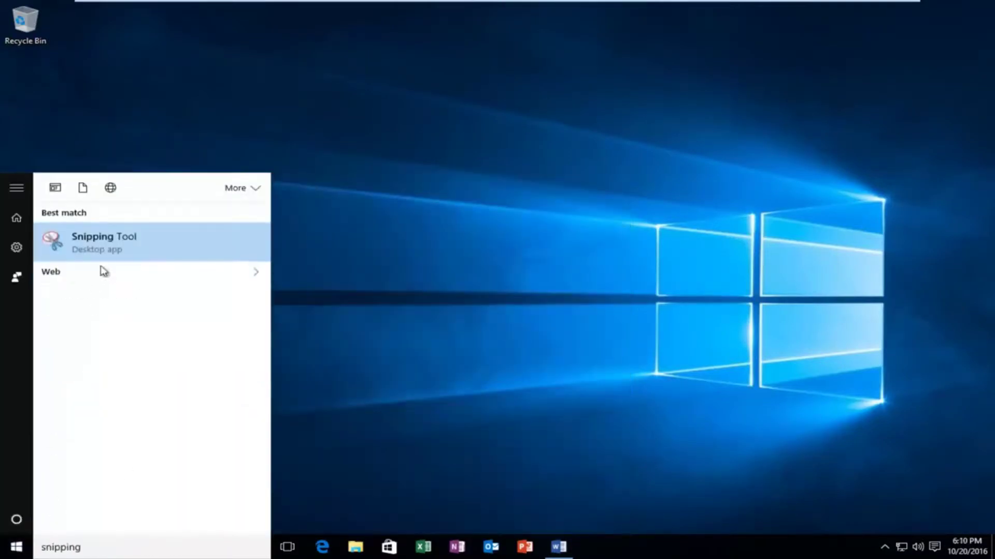
click(127, 251)
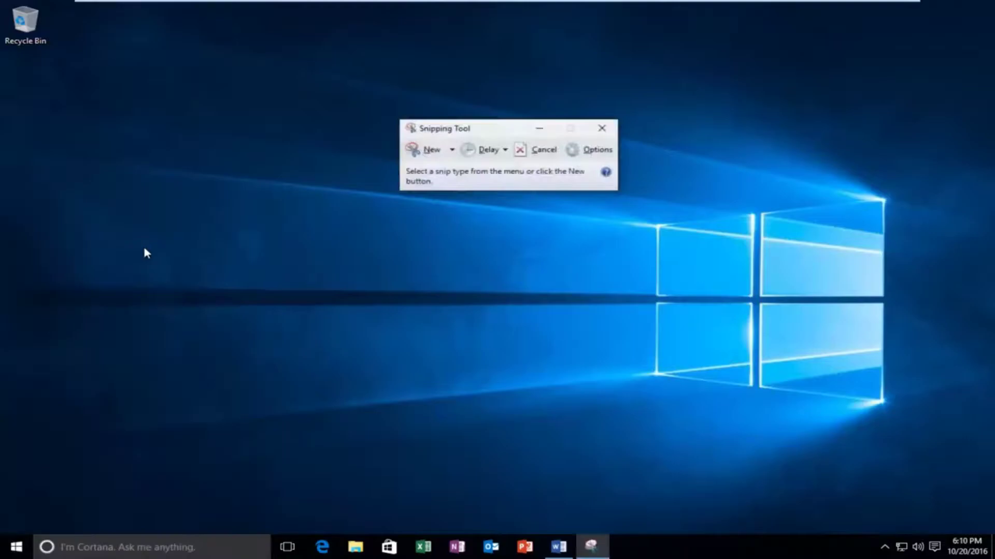
Take a new snip of the desktop and bring up its Print dialog from the File menu
click(422, 147)
drag(1, 1, 513, 357)
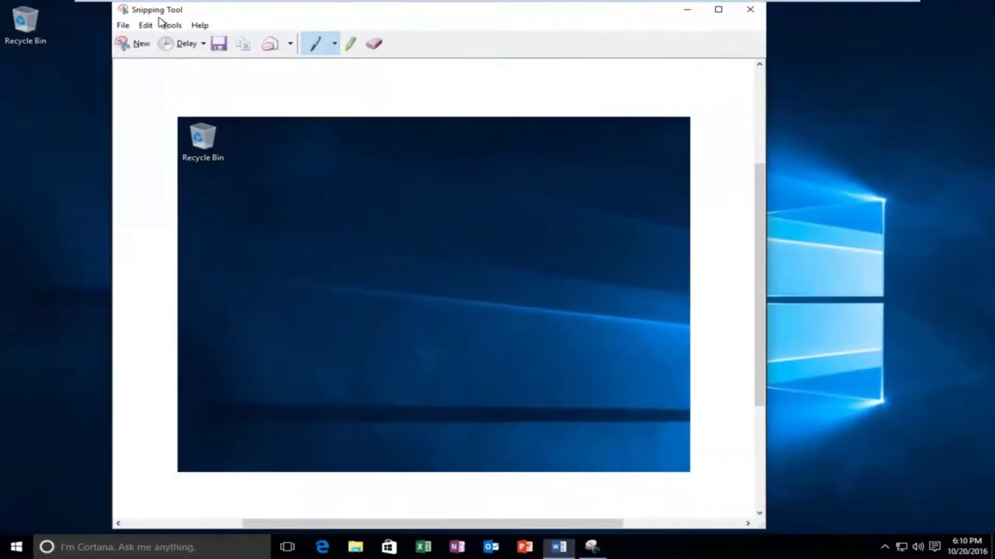
click(124, 27)
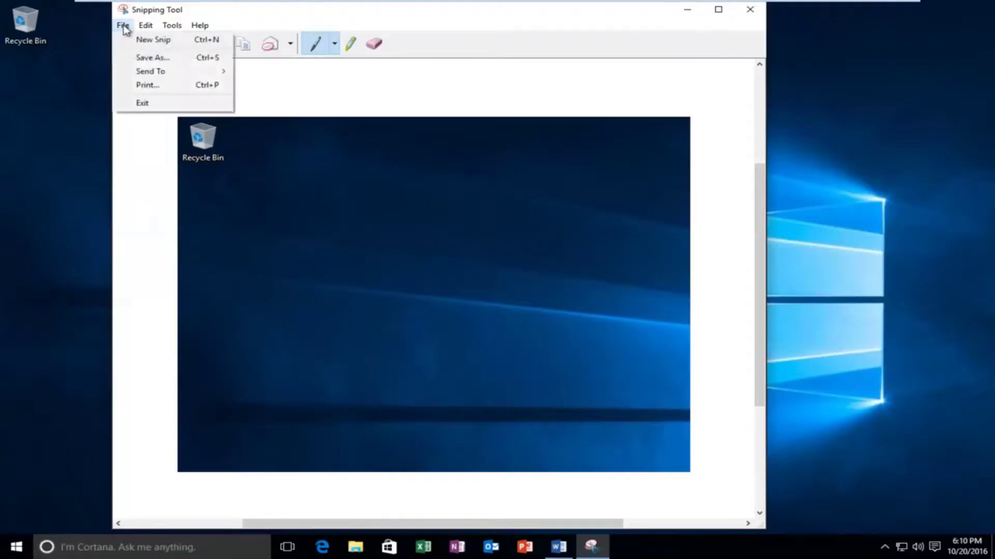
click(149, 89)
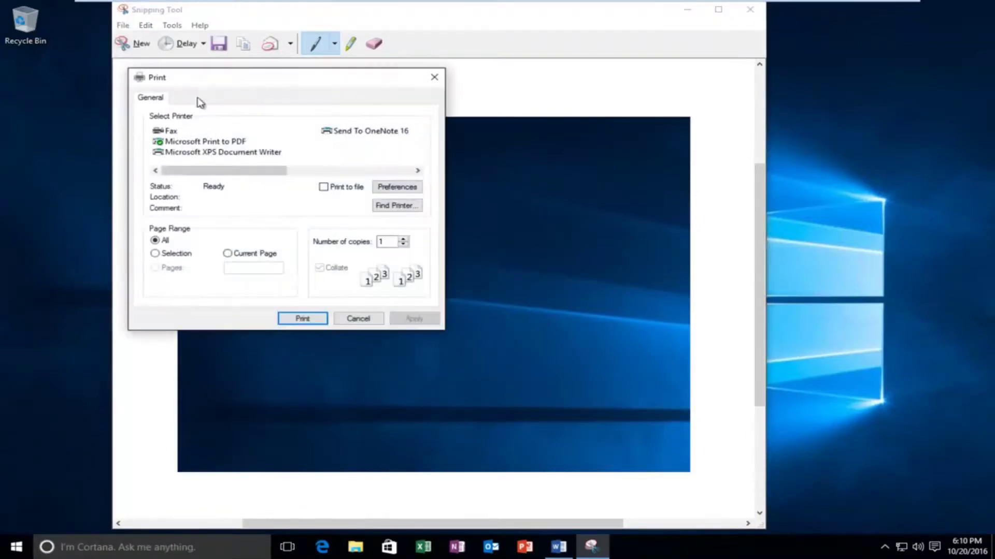
drag(204, 87, 337, 119)
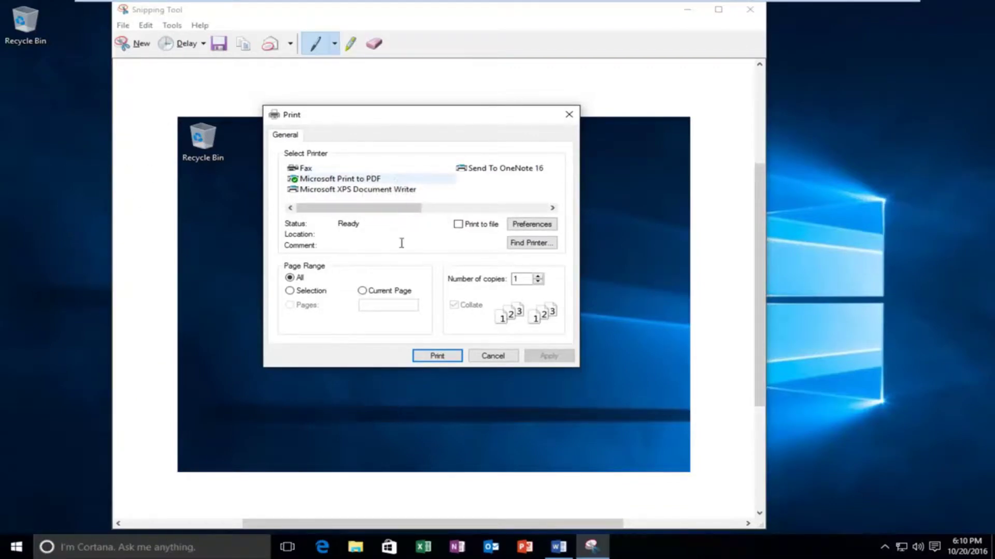
Cancel printing, save the snip as Capture on the Desktop, and close Snipping Tool
click(489, 359)
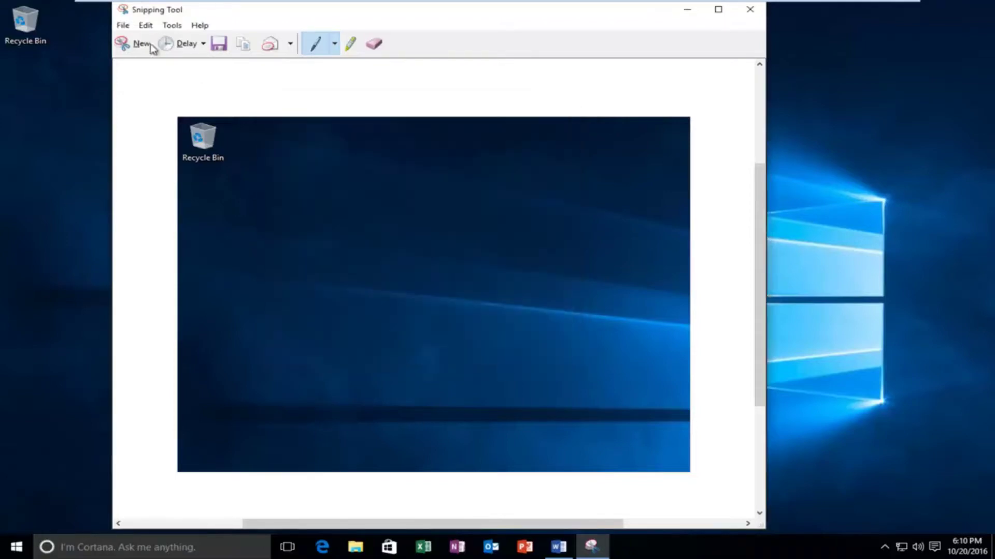
click(223, 46)
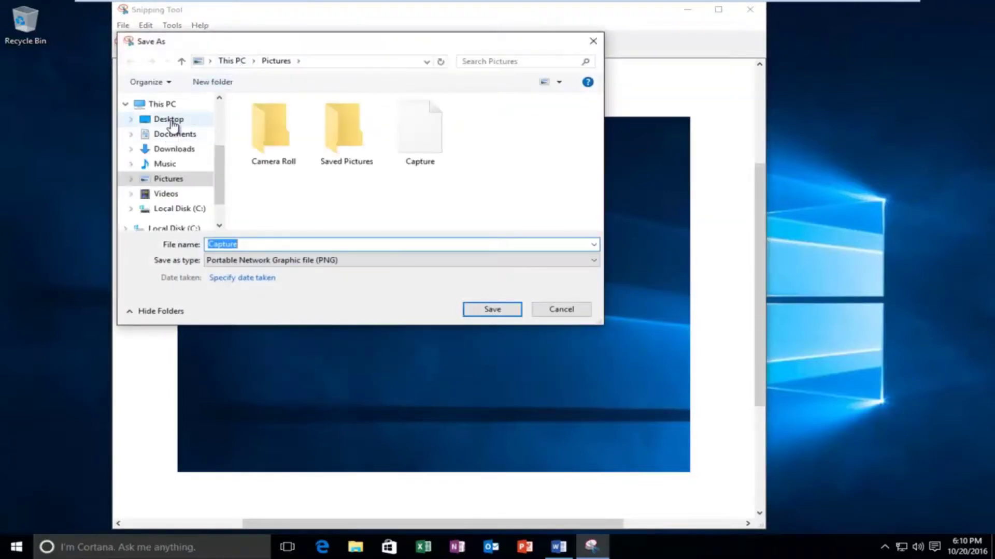
click(171, 120)
click(359, 244)
click(492, 308)
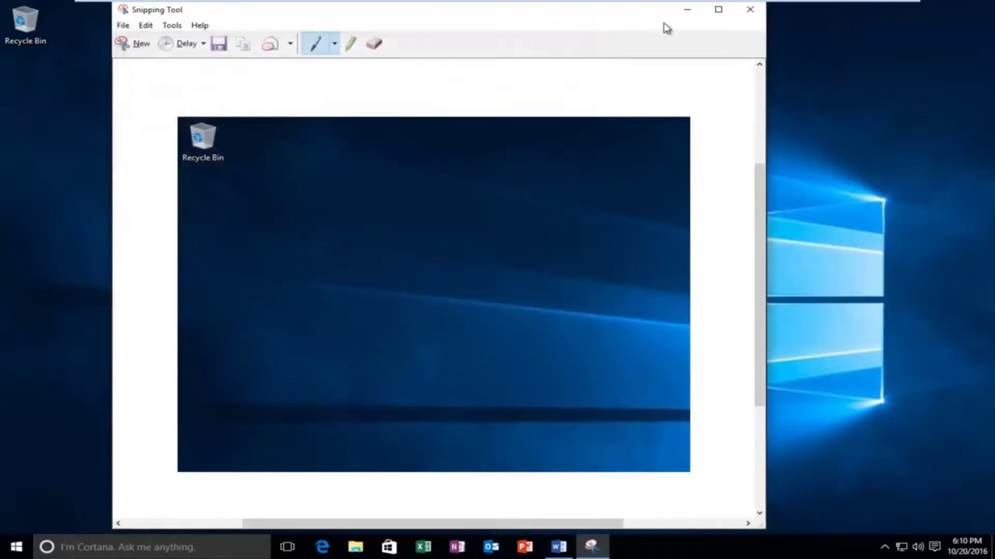
click(746, 11)
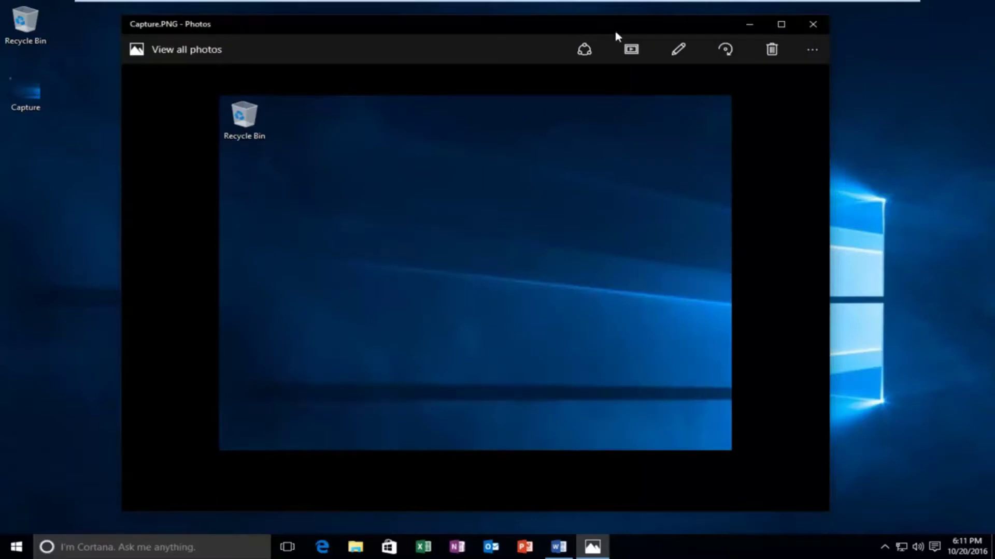
Preview printing Capture to Microsoft Print to PDF, then close the print window without printing
click(811, 49)
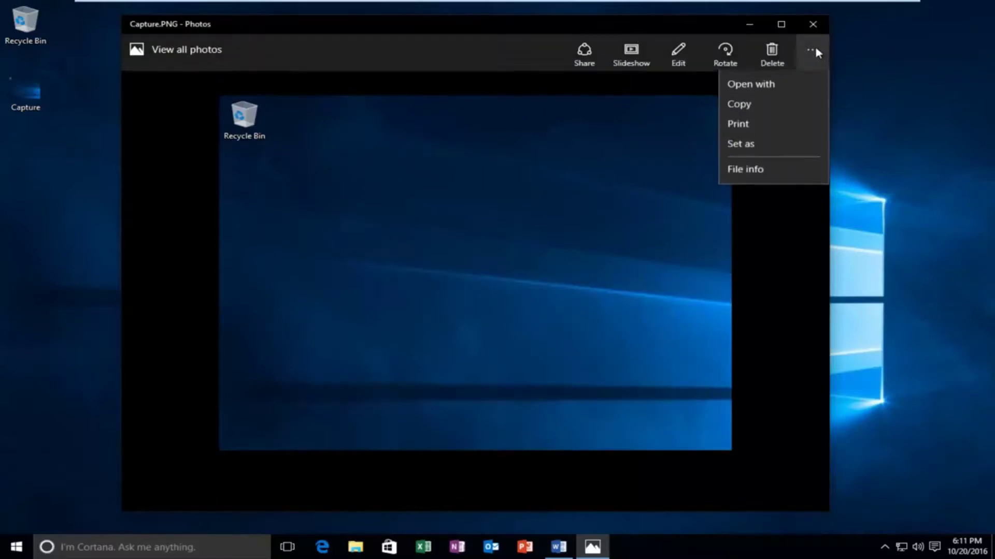
click(738, 130)
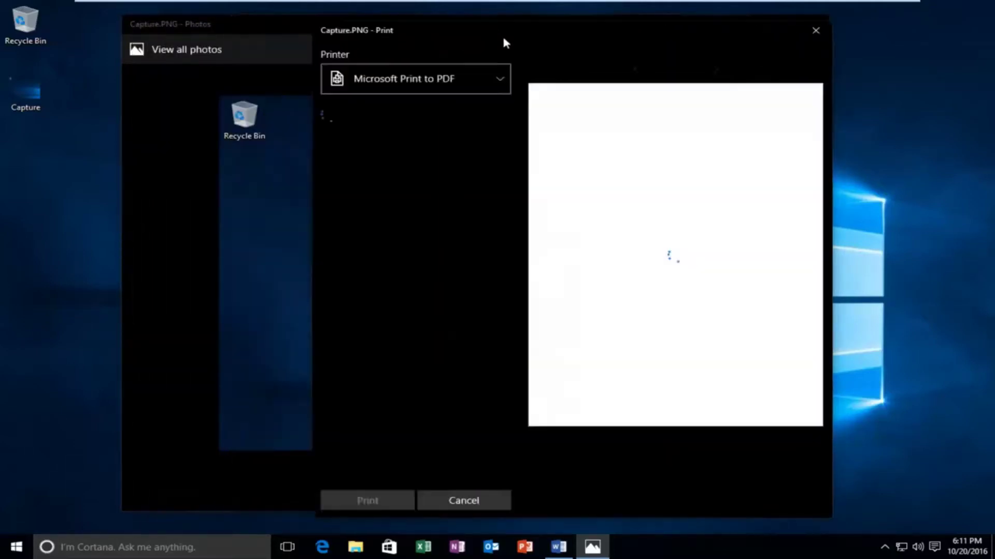
drag(503, 38, 548, 38)
click(523, 83)
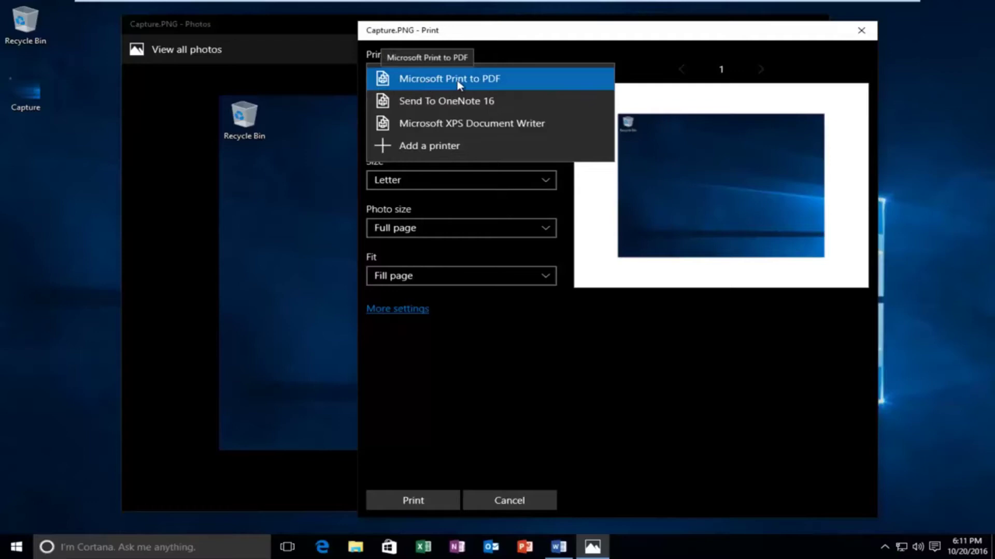
click(859, 31)
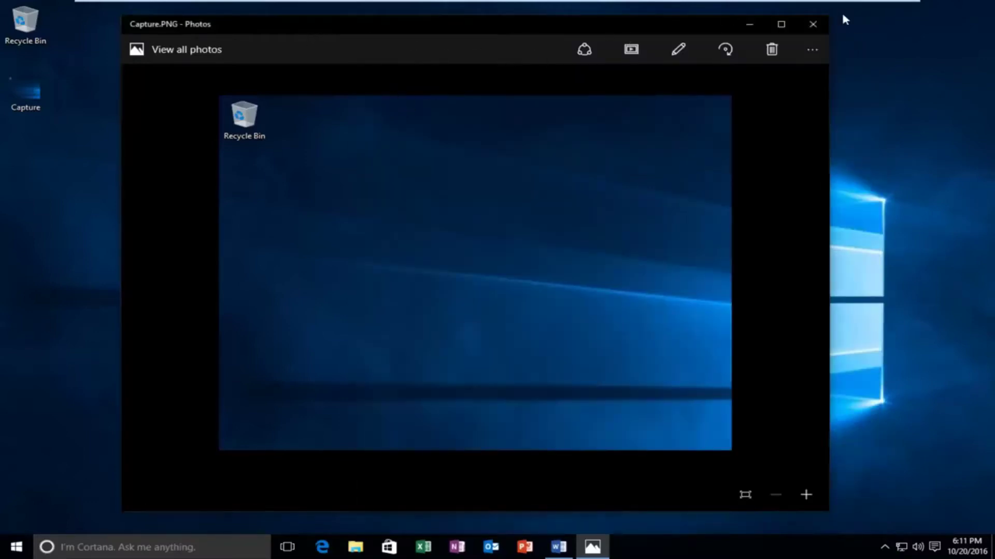
click(818, 33)
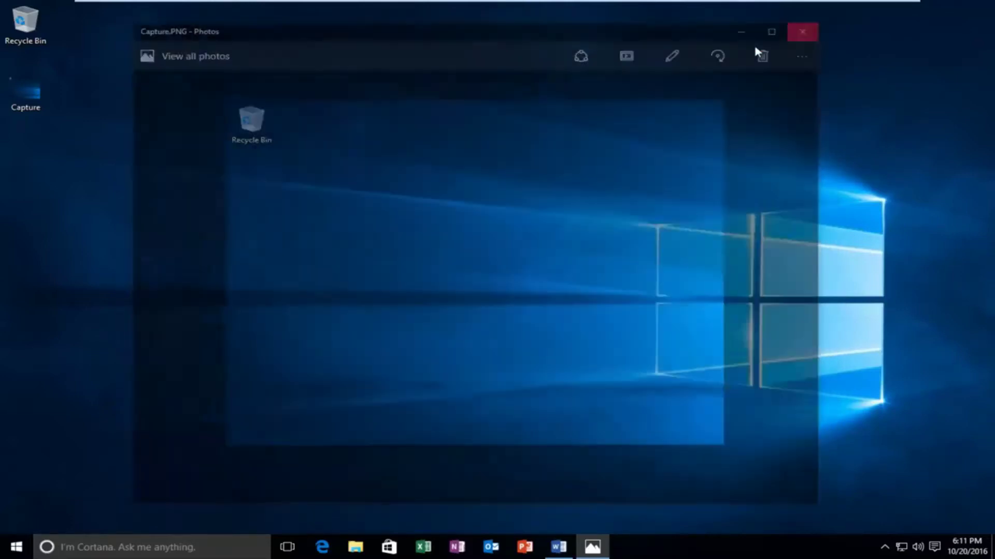